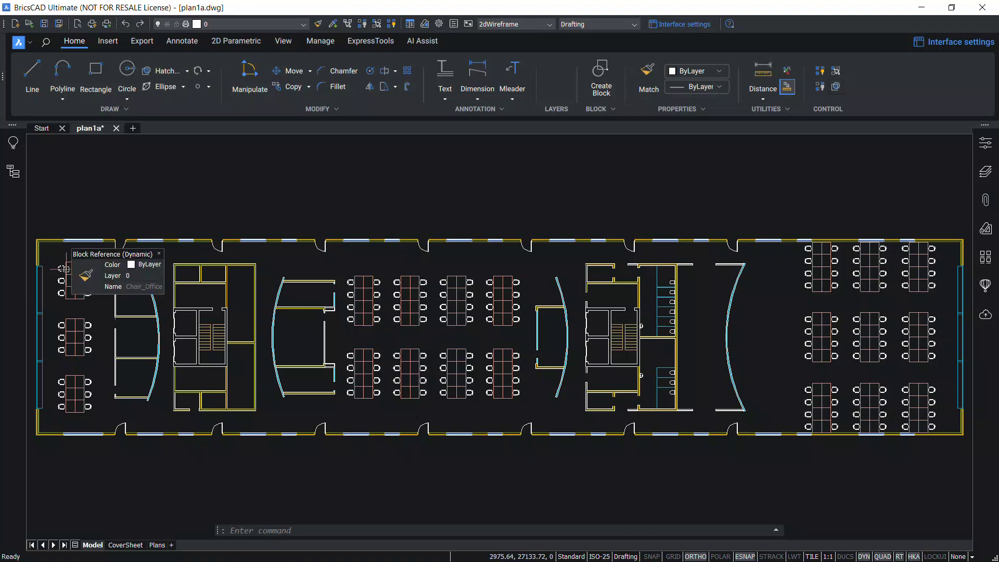
Toggle the horizontal and vertical flips of the first door in the upper exterior wall, ending with it opening outward.
scroll(68, 275, up, 5)
middle_drag(181, 312, 307, 318)
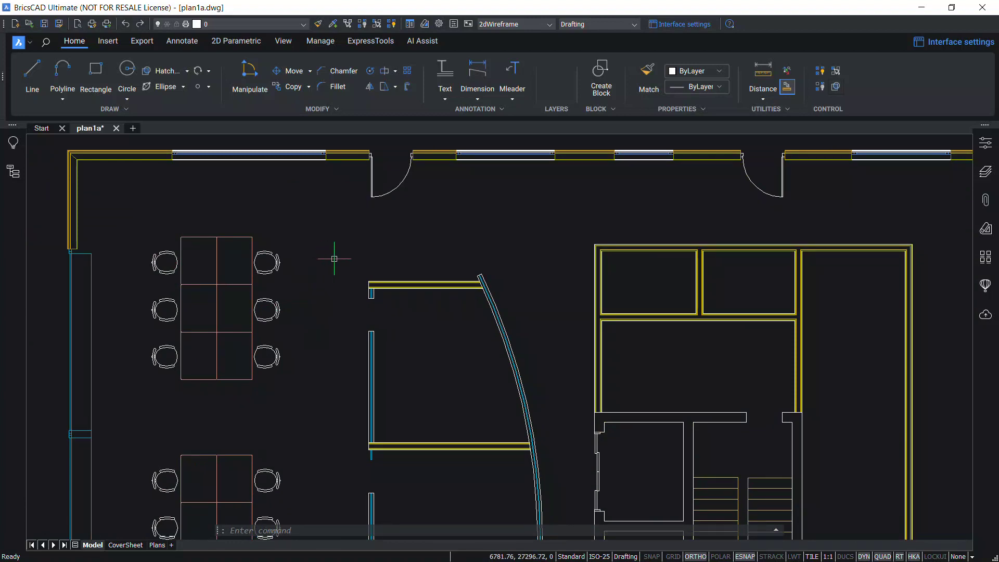
scroll(364, 291, up, 3)
click(432, 347)
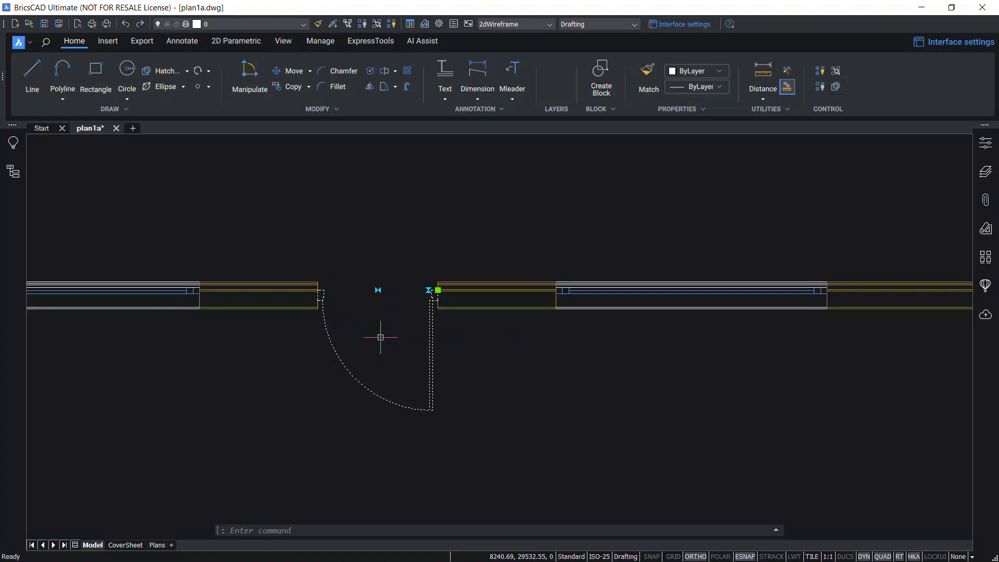
click(377, 290)
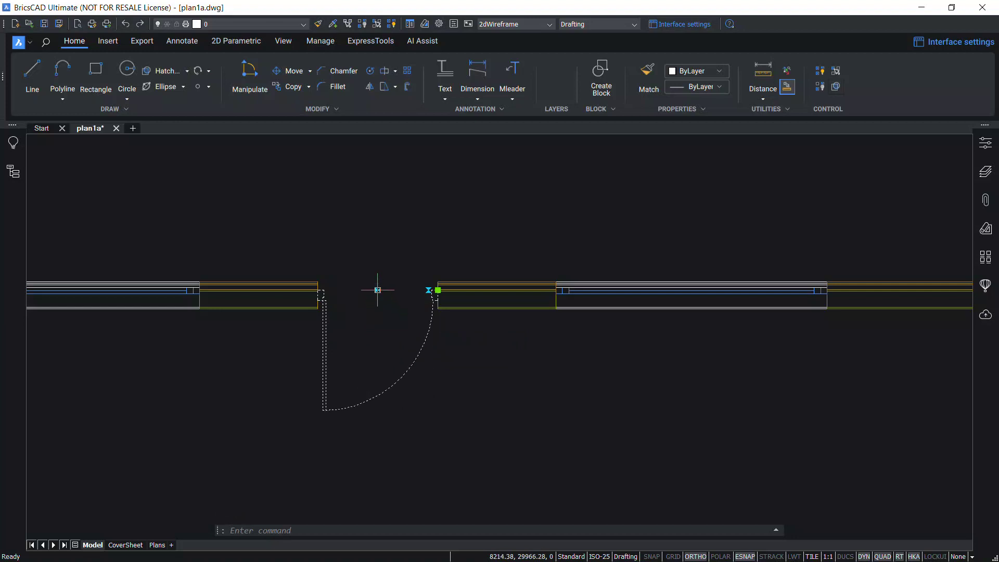
click(378, 289)
click(429, 290)
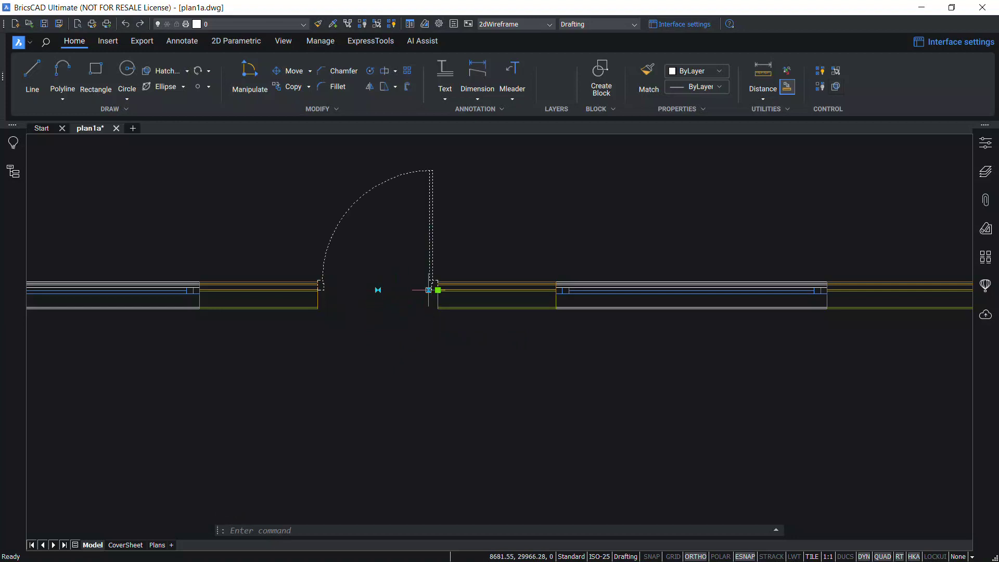
click(429, 290)
click(428, 290)
click(438, 290)
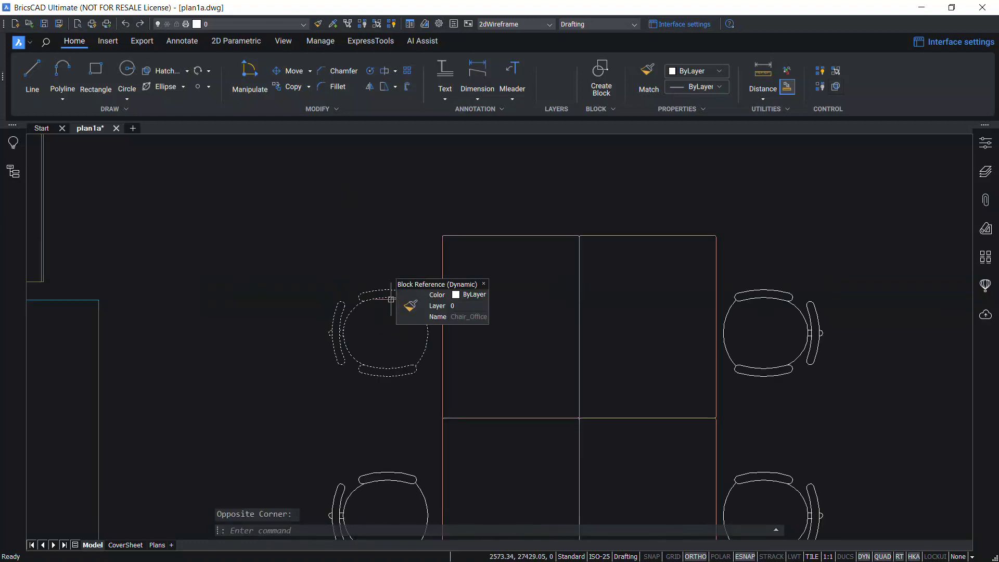
Switch the upper-left chair at the first desk group to the Chair 2 visibility state.
click(389, 294)
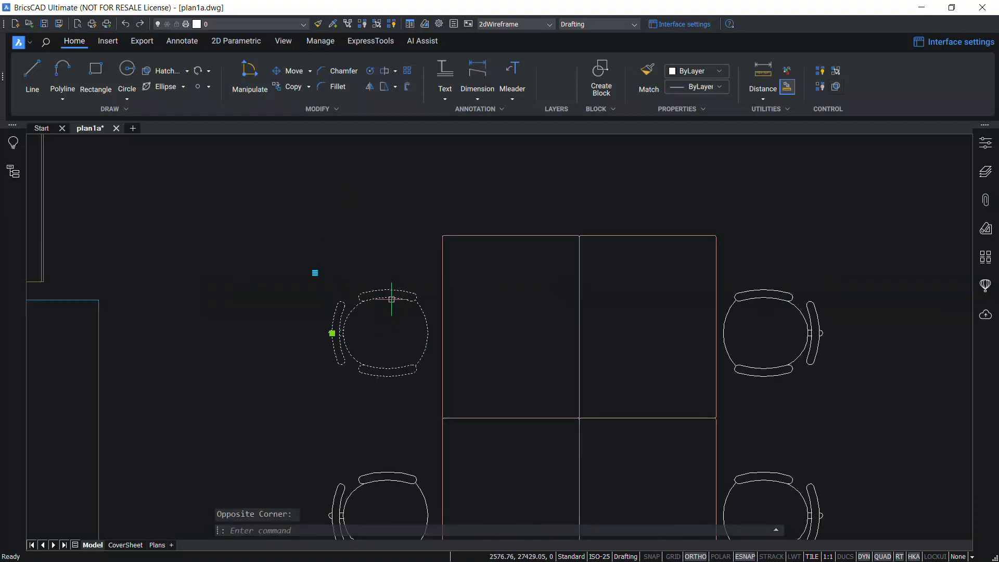
click(332, 333)
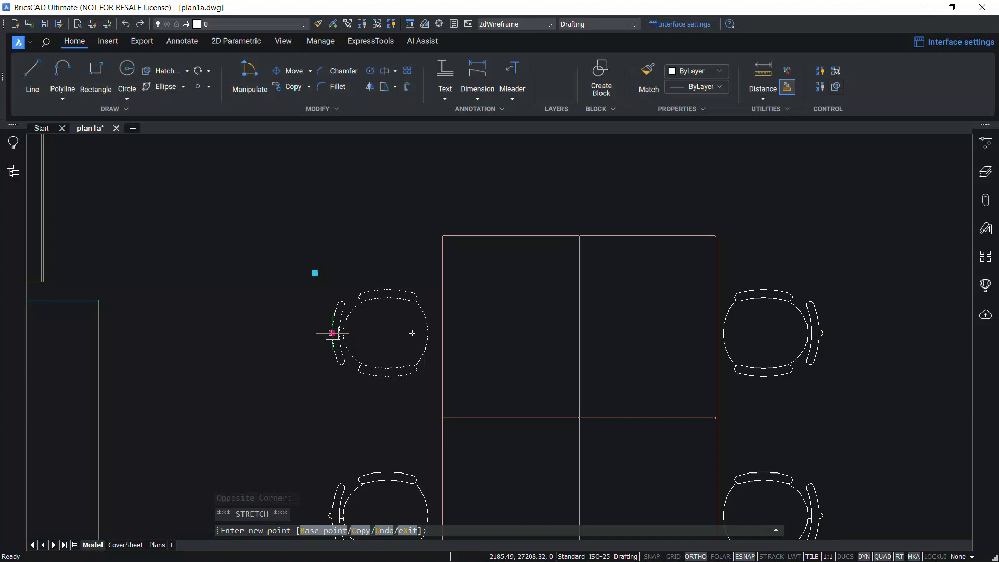
key(Escape)
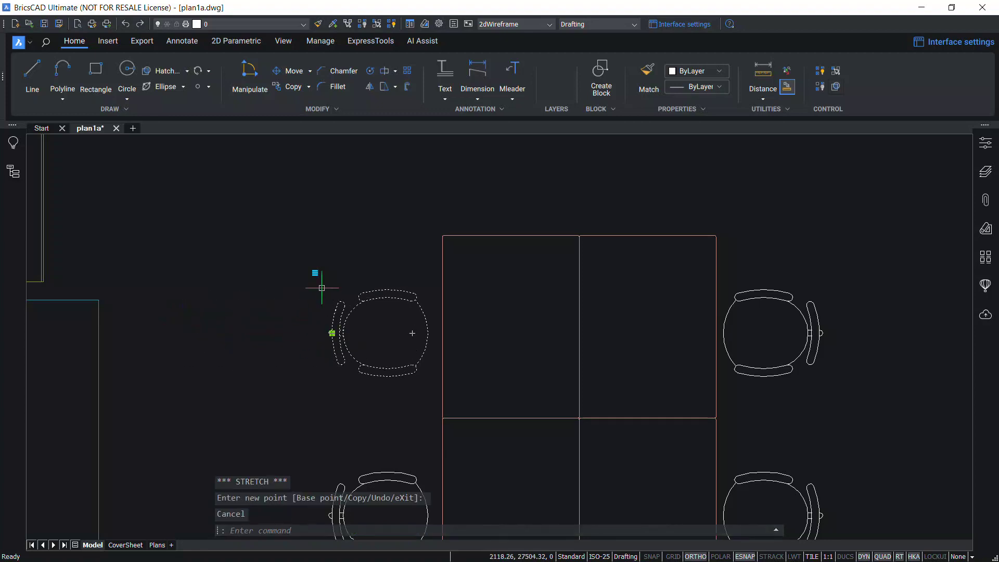
click(315, 271)
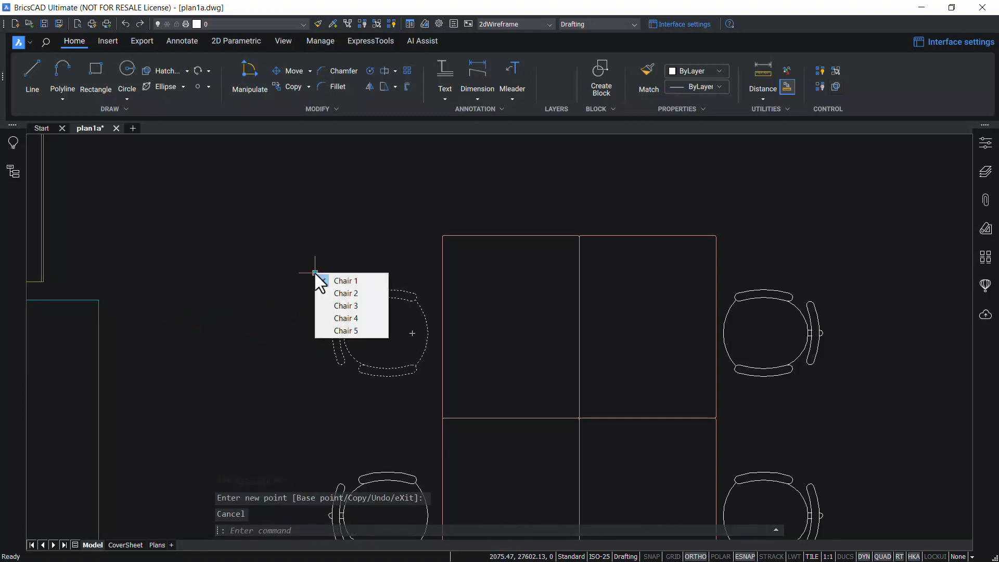
click(342, 295)
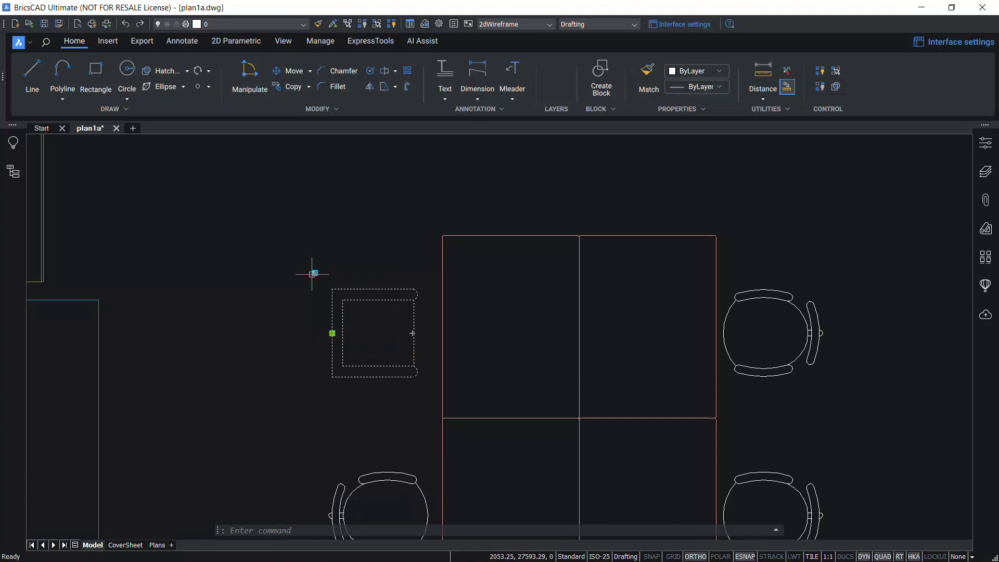
Cycle the same chair through the Chair 3, Chair 4 and Chair 5 visibility states.
click(315, 272)
click(344, 306)
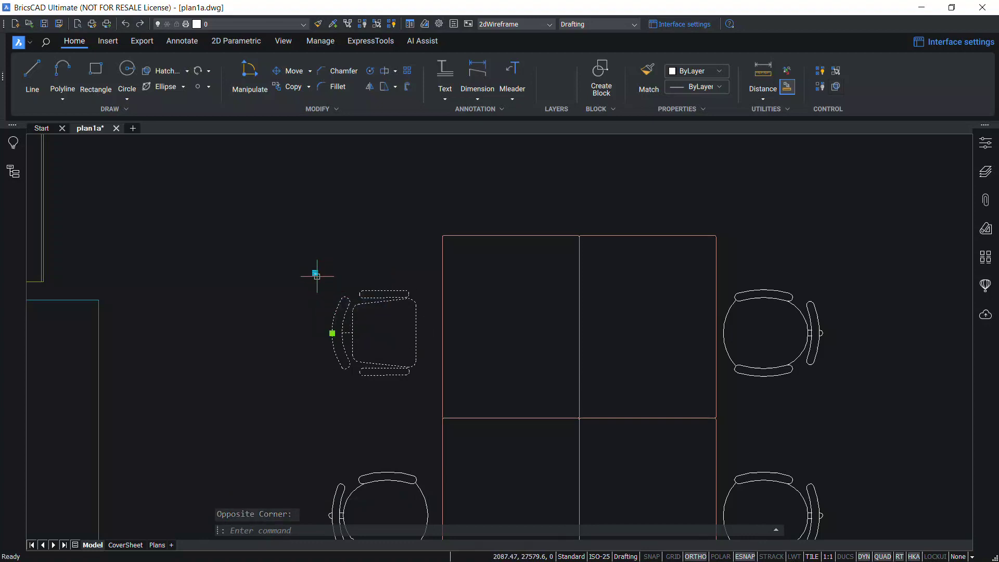
click(315, 272)
click(343, 318)
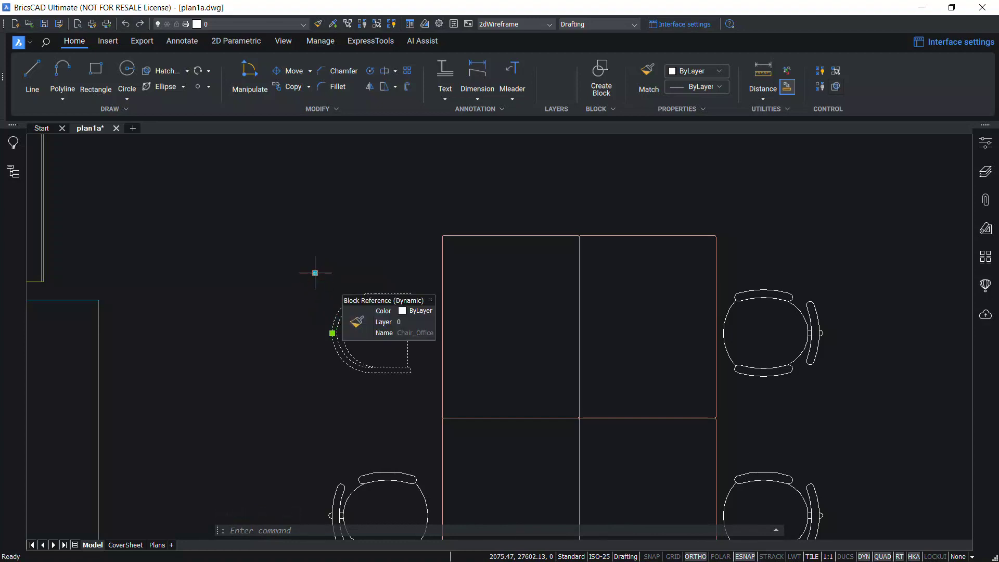
click(315, 272)
click(339, 330)
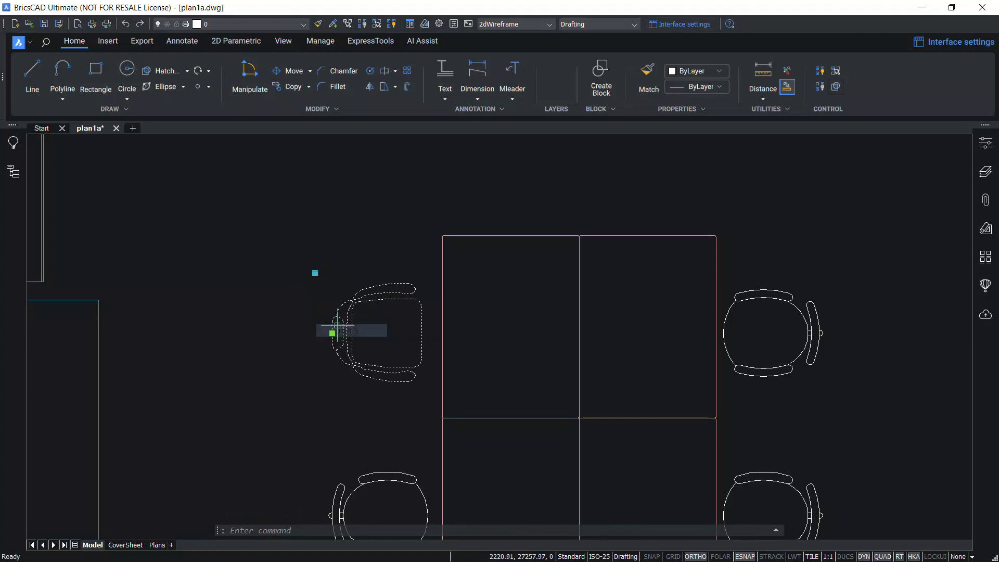
click(314, 272)
key(Escape)
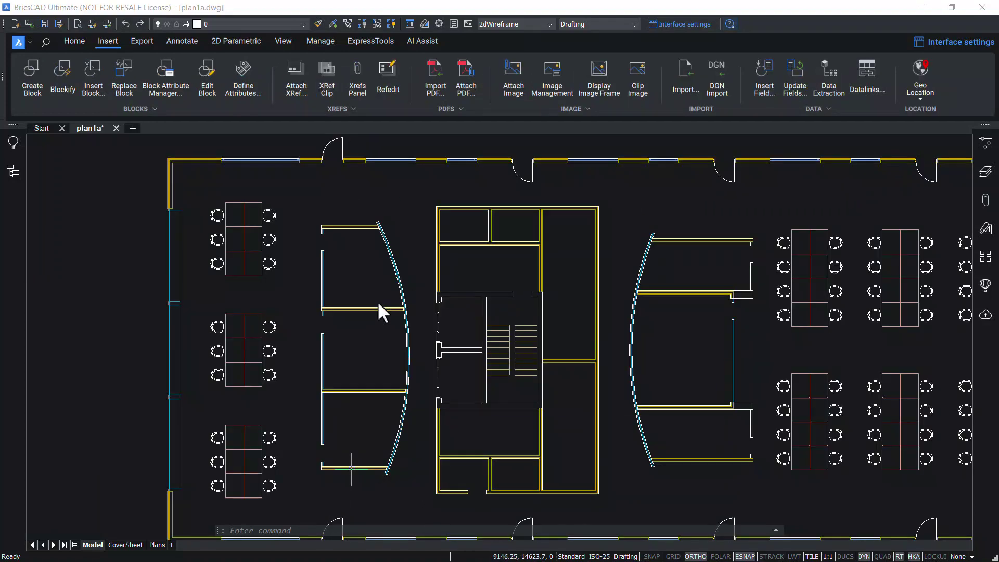
Run Parametric Block Assist and include all listed dynamic block definitions, Chair_Office and DR_DYN.
click(263, 526)
text(PB)
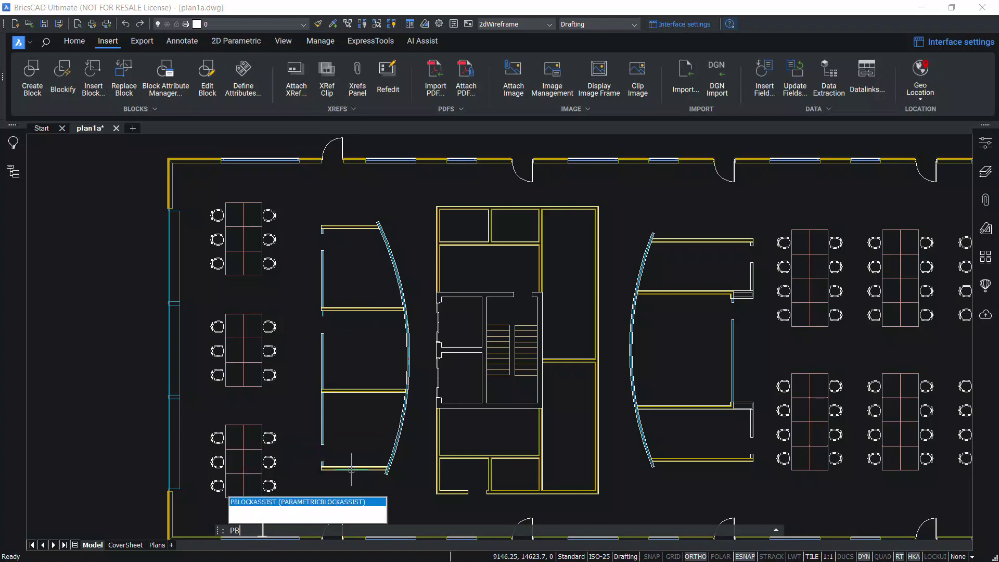
click(268, 504)
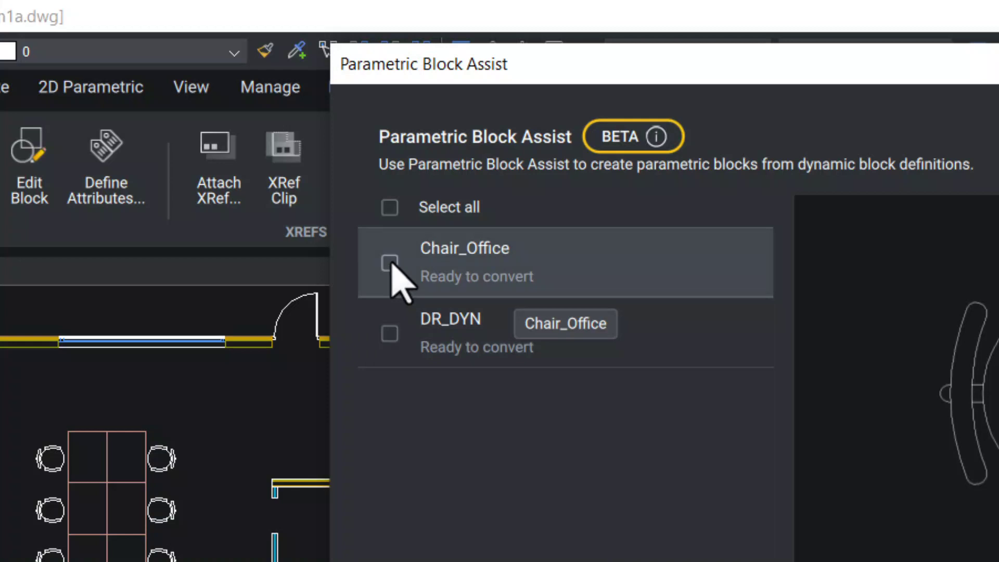
click(390, 207)
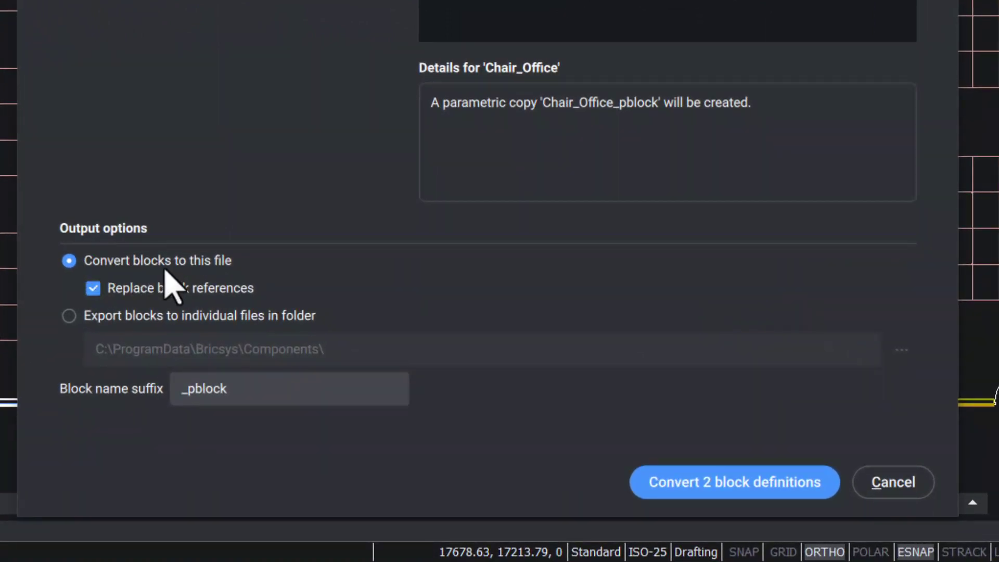
Convert both block definitions to this file with block references replaced and the suffix _pblock.
click(69, 315)
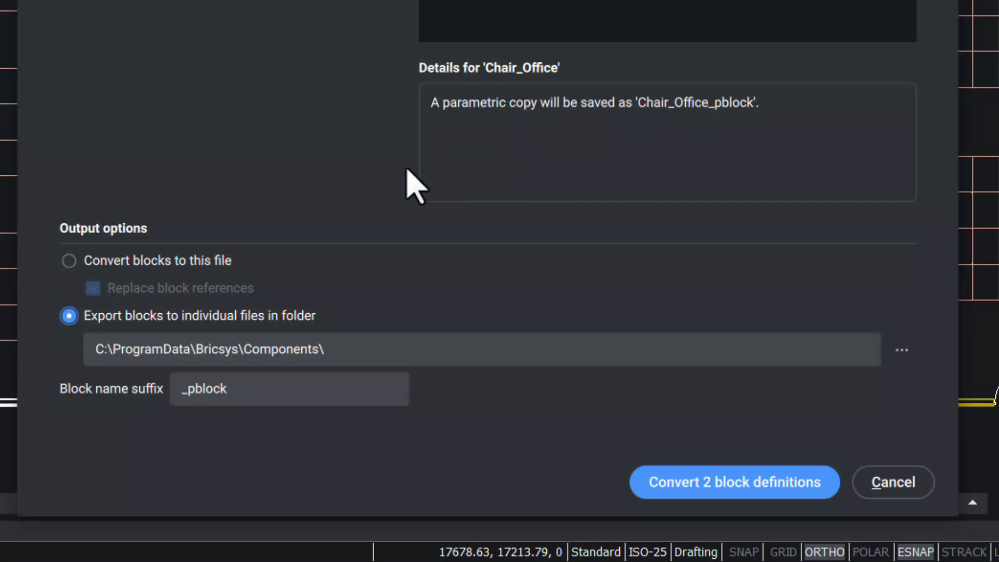
click(69, 261)
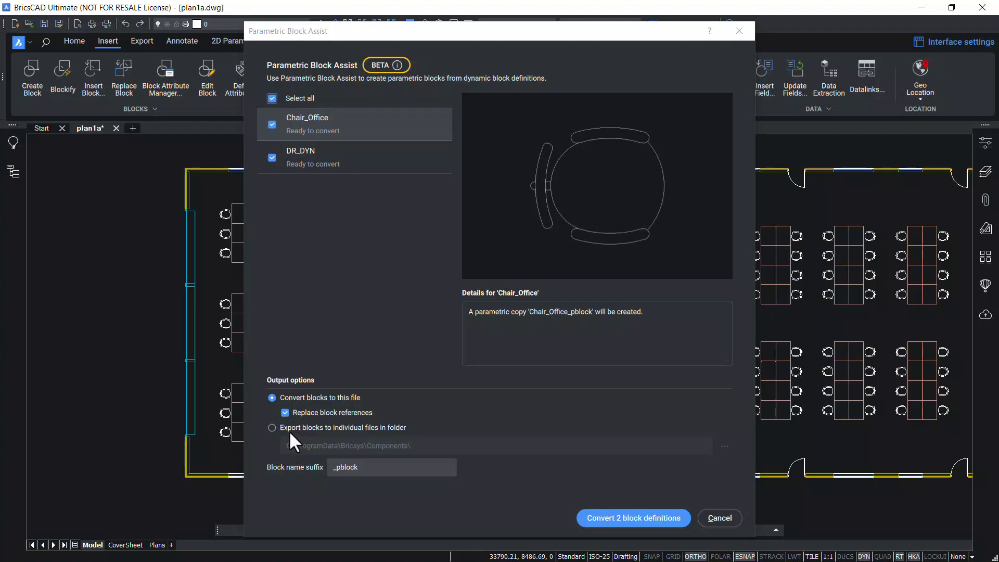
click(285, 412)
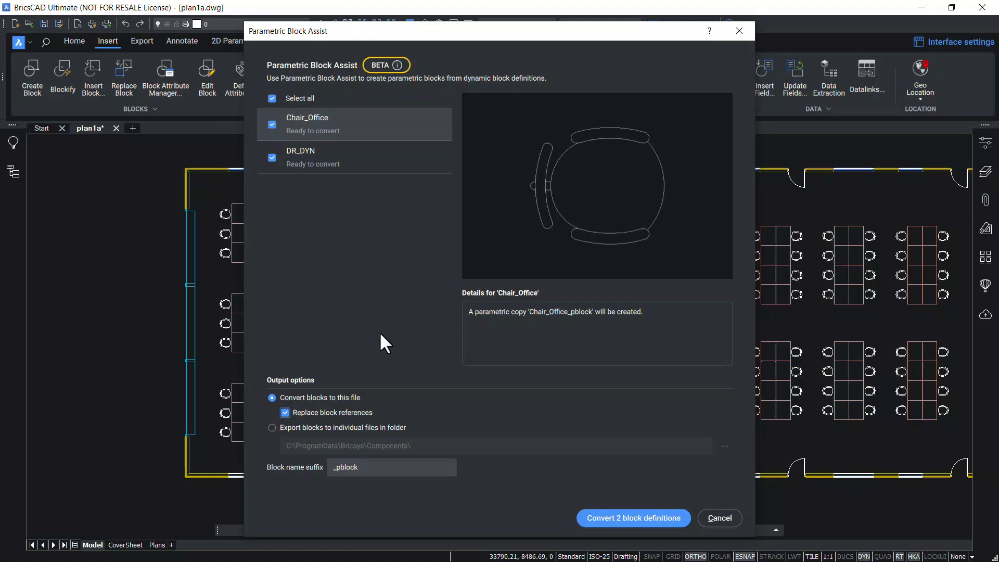
click(659, 520)
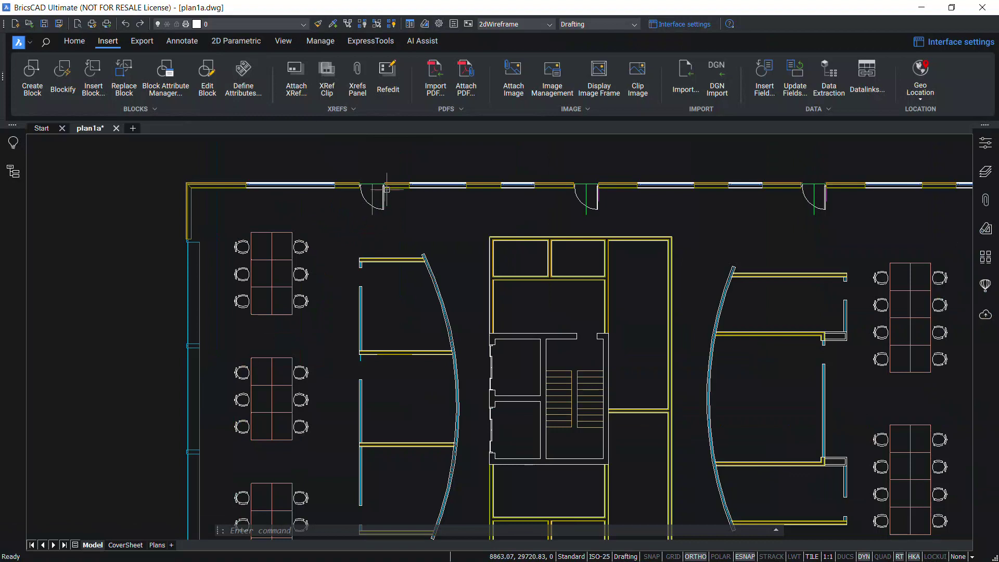
Set Flip_state1 and Flip_state2 of the first door in the upper exterior wall to Flipped.
scroll(385, 167, up, 4)
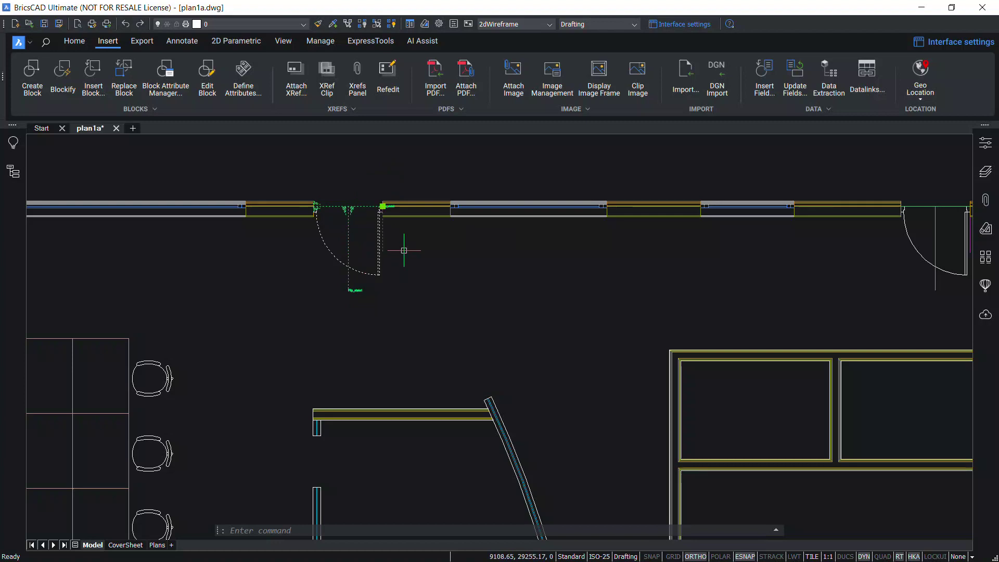
click(984, 144)
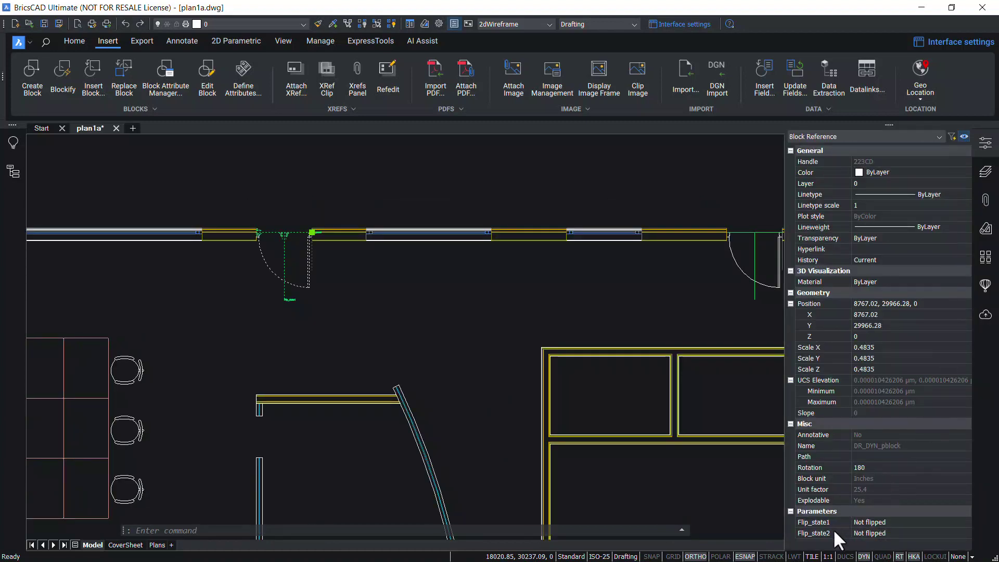
click(879, 521)
click(879, 521)
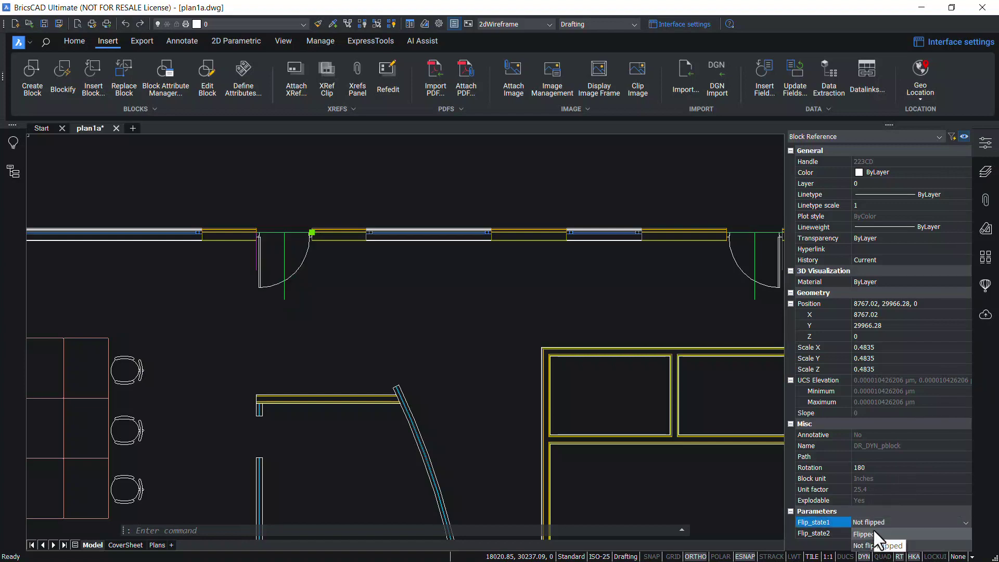
click(869, 533)
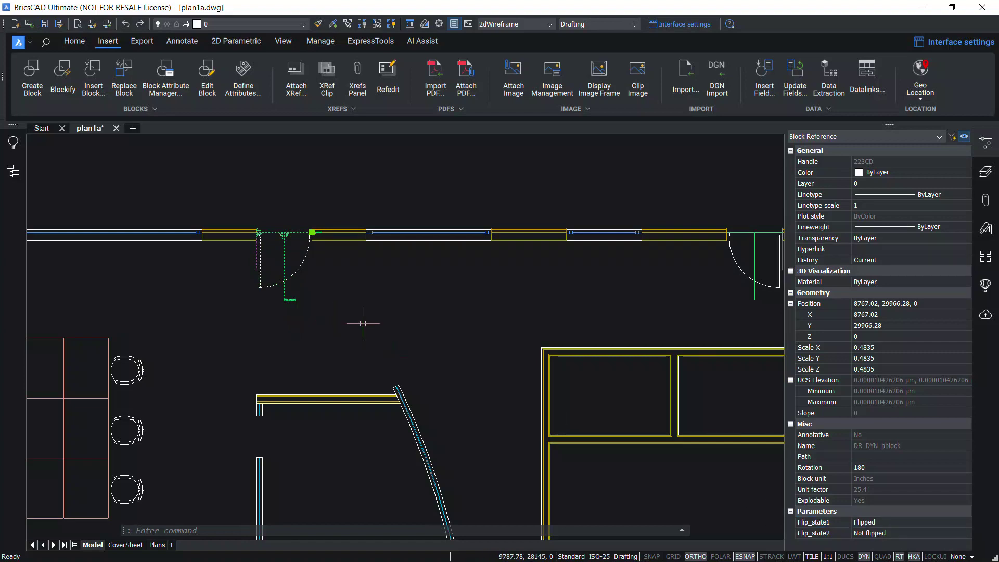
click(868, 535)
click(868, 535)
click(865, 509)
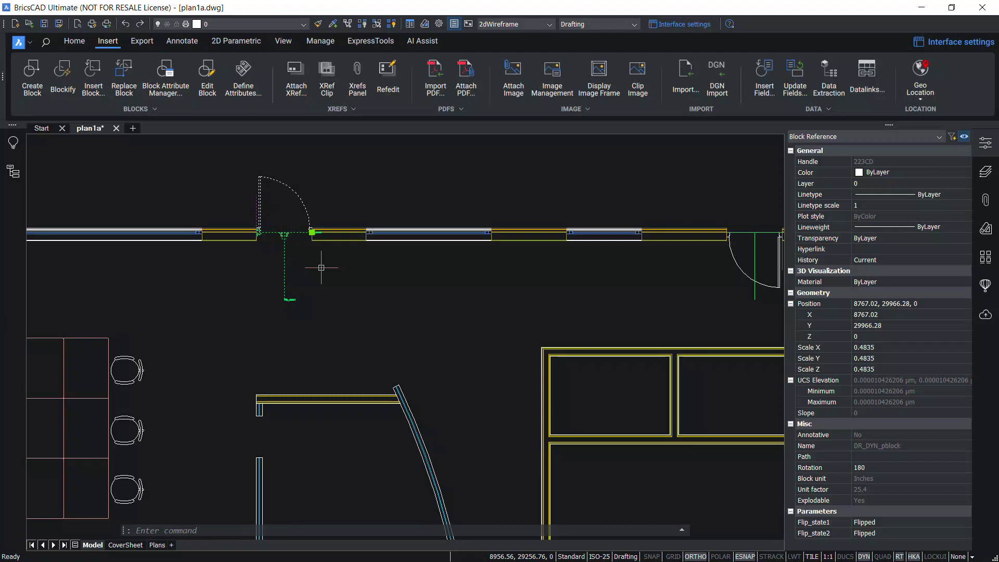
Select the first three doors along the upper exterior wall together and set their Flip_state1 and Flip_state2 to Flipped.
scroll(130, 216, down, 3)
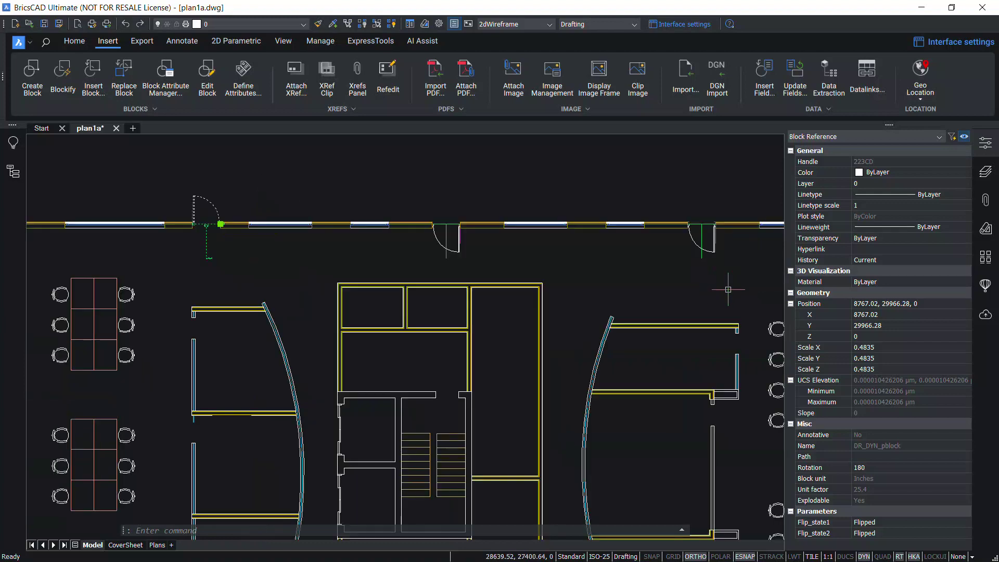
click(731, 276)
click(167, 232)
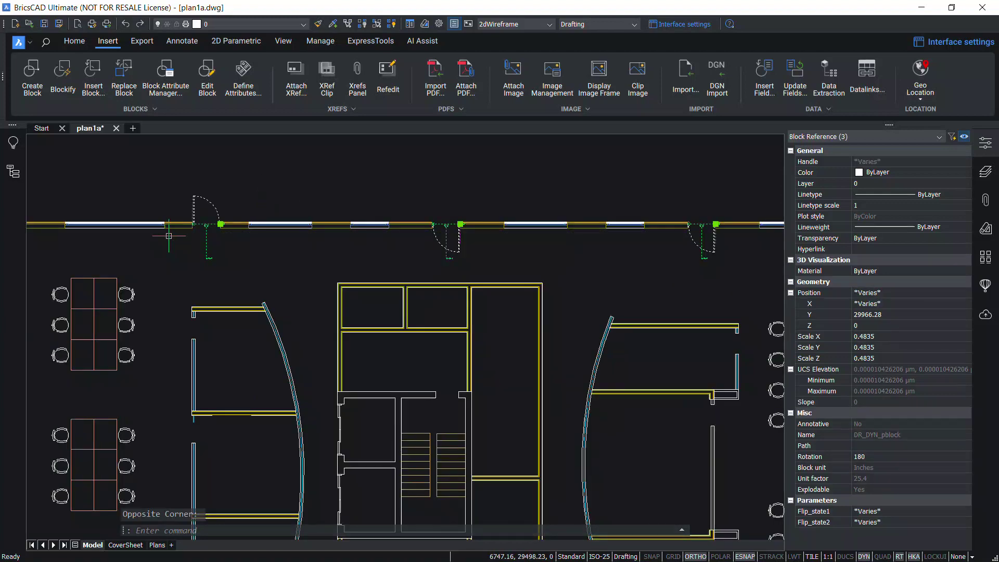
click(895, 508)
click(896, 507)
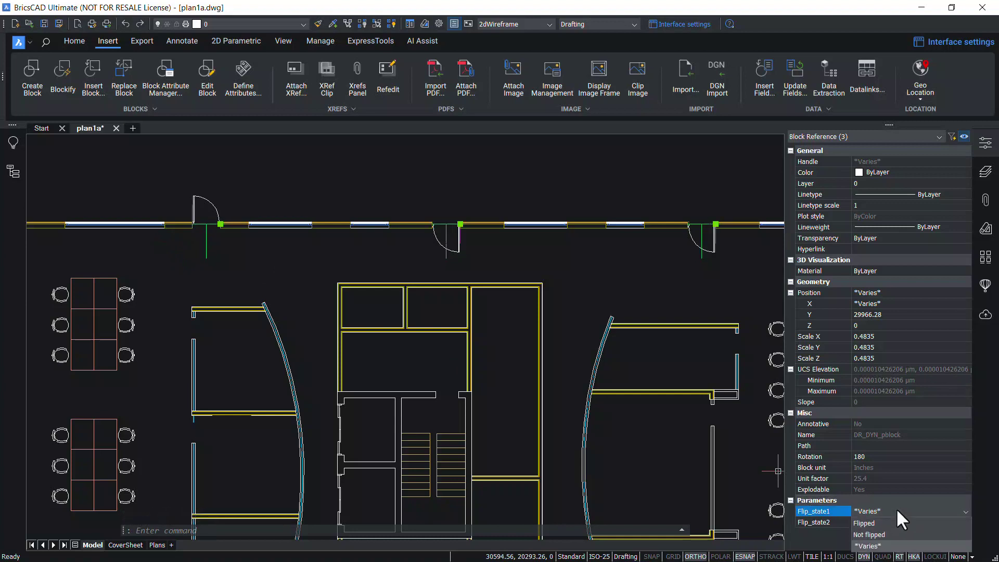
click(861, 522)
click(874, 521)
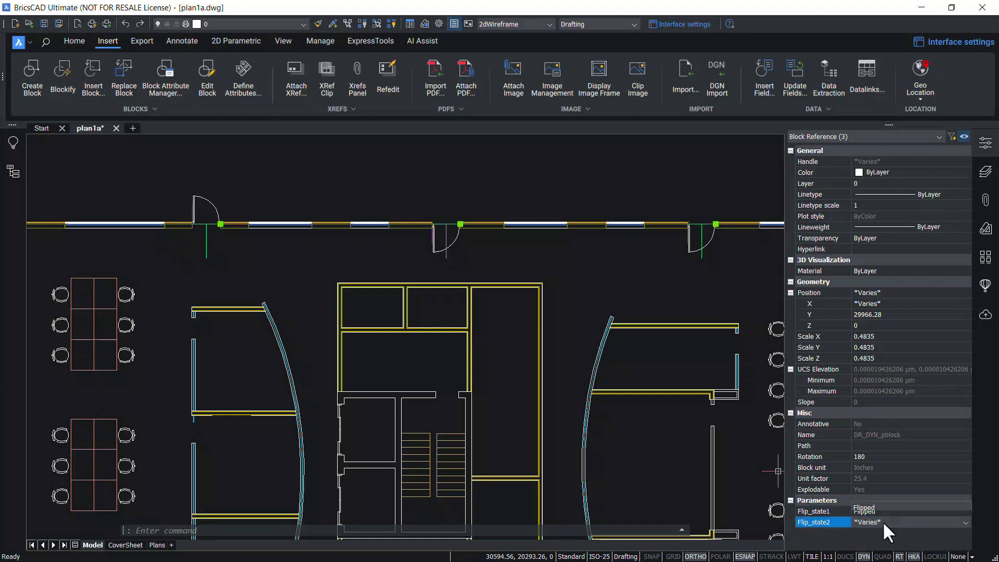
click(882, 522)
click(871, 486)
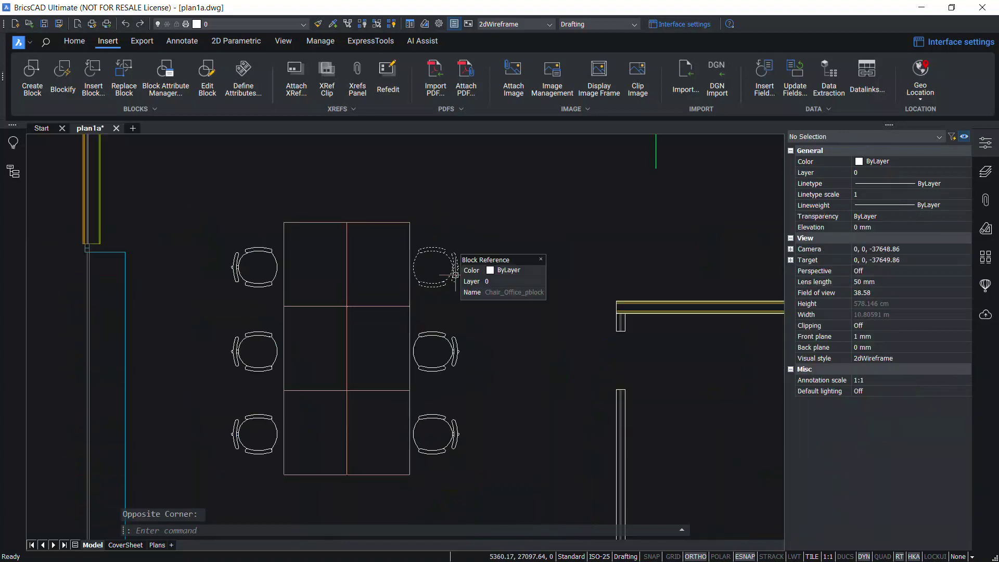
Try the Chair 5 state in Visibility1 on the upper-right chair of the first desk group, and undo the change.
click(457, 270)
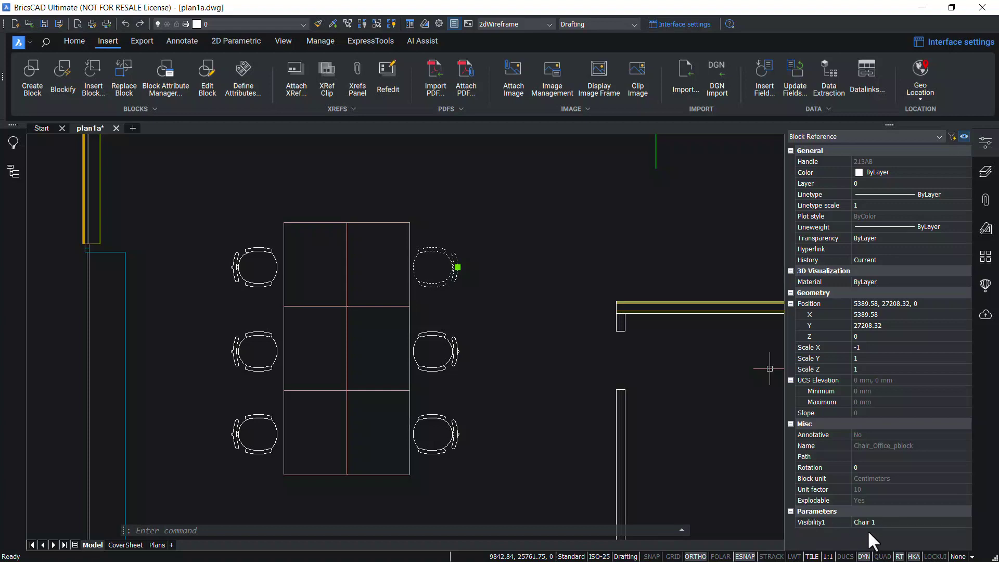
click(886, 521)
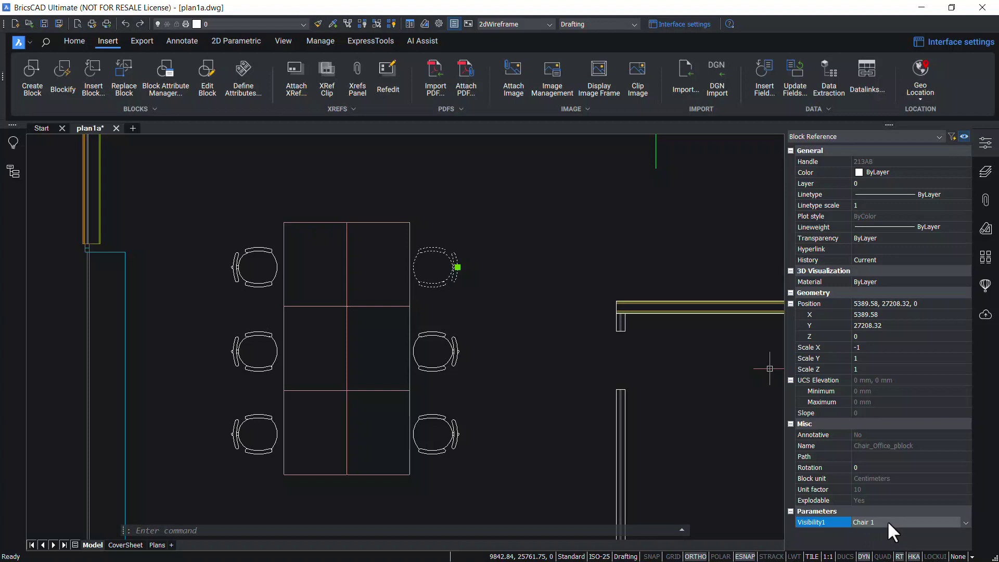
click(887, 520)
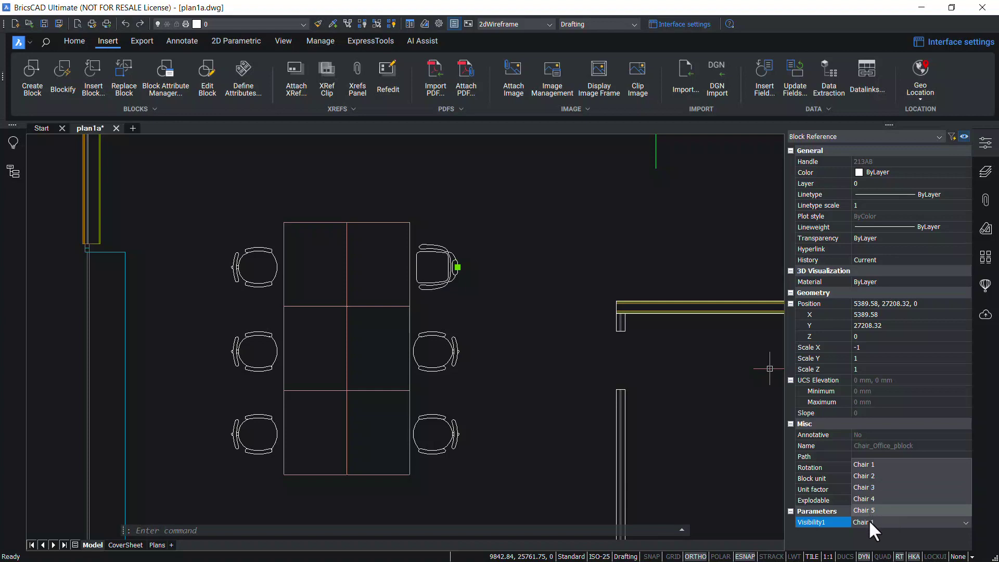
key(Escape)
text(u)
key(Return)
Select all twelve chairs on both sides of the two desk groups and set their Visibility1 to Chair 3.
click(477, 151)
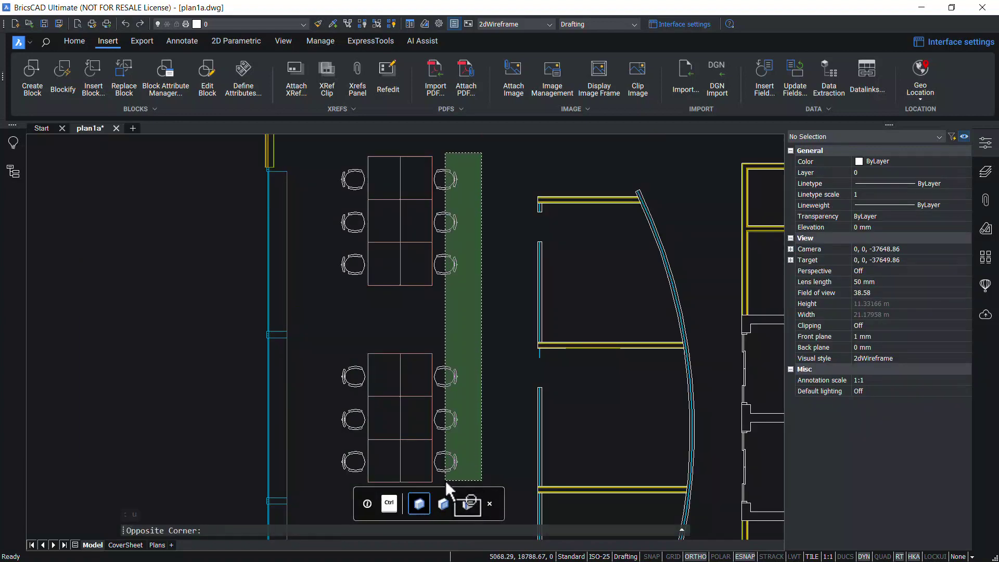
click(445, 479)
click(363, 155)
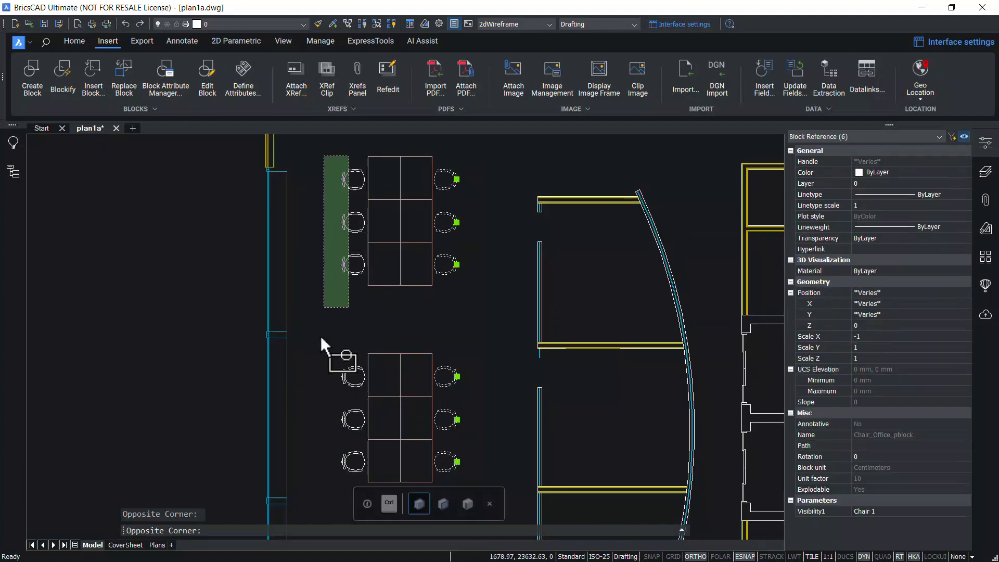
click(322, 487)
click(892, 510)
click(891, 509)
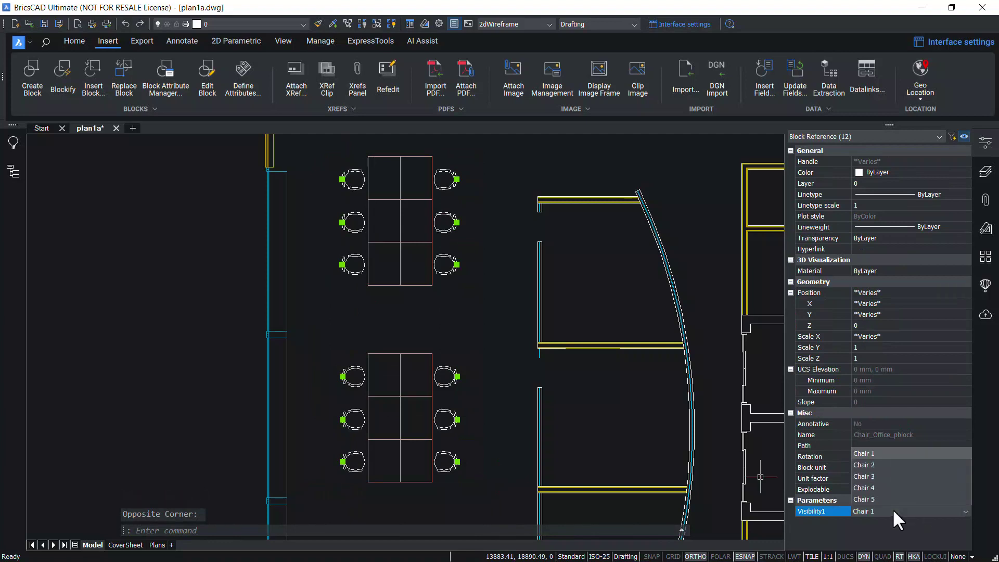
click(864, 475)
key(Escape)
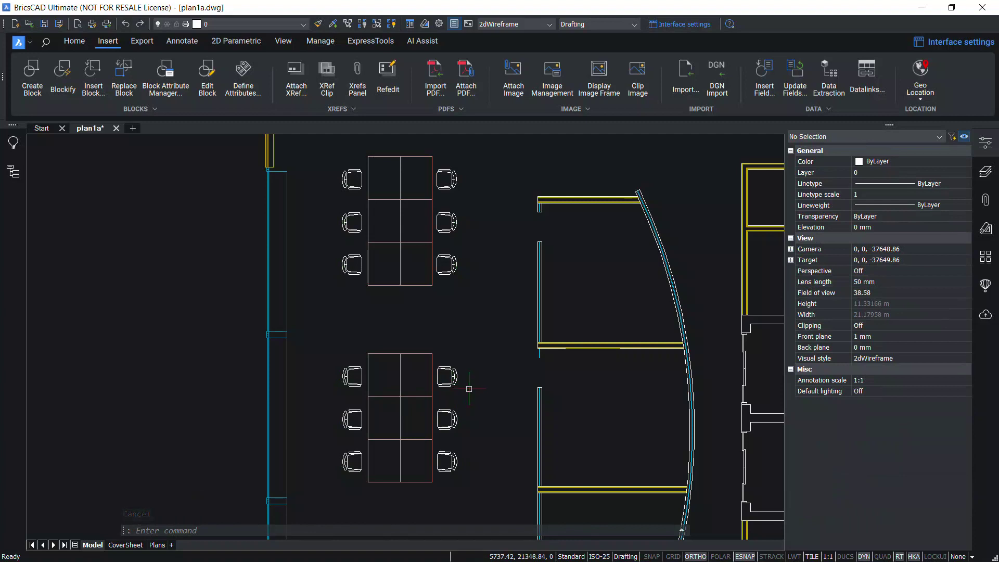
Move the upper-right chair of the first desk group horizontally away from the desk by its insertion grip.
scroll(469, 388, up, 3)
click(458, 286)
key(Escape)
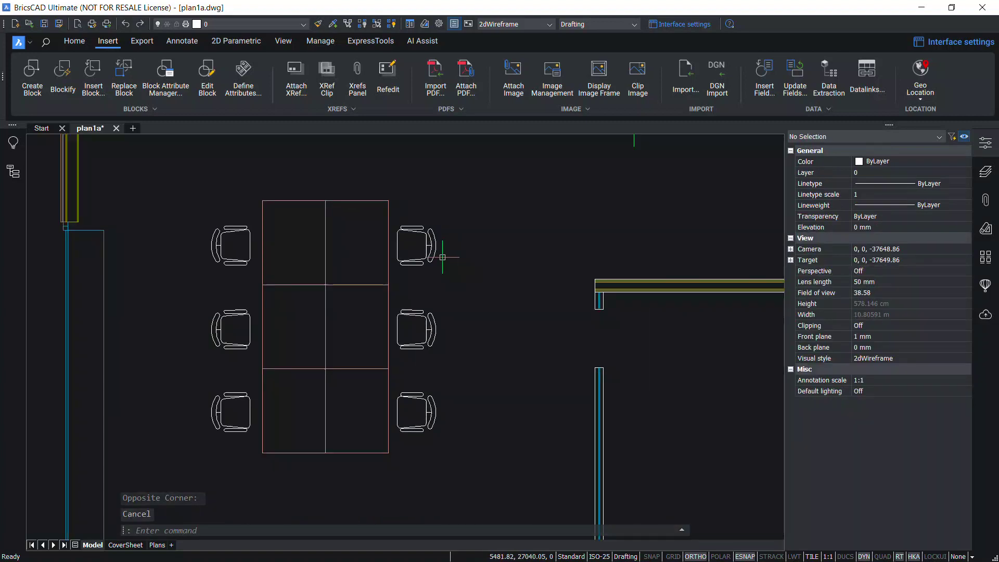
click(435, 245)
click(437, 245)
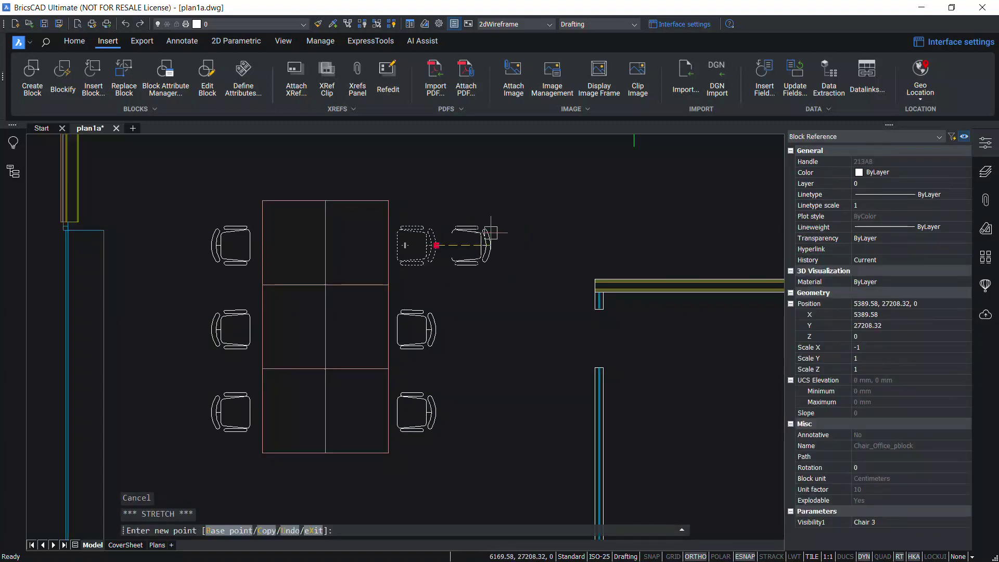
key(Escape)
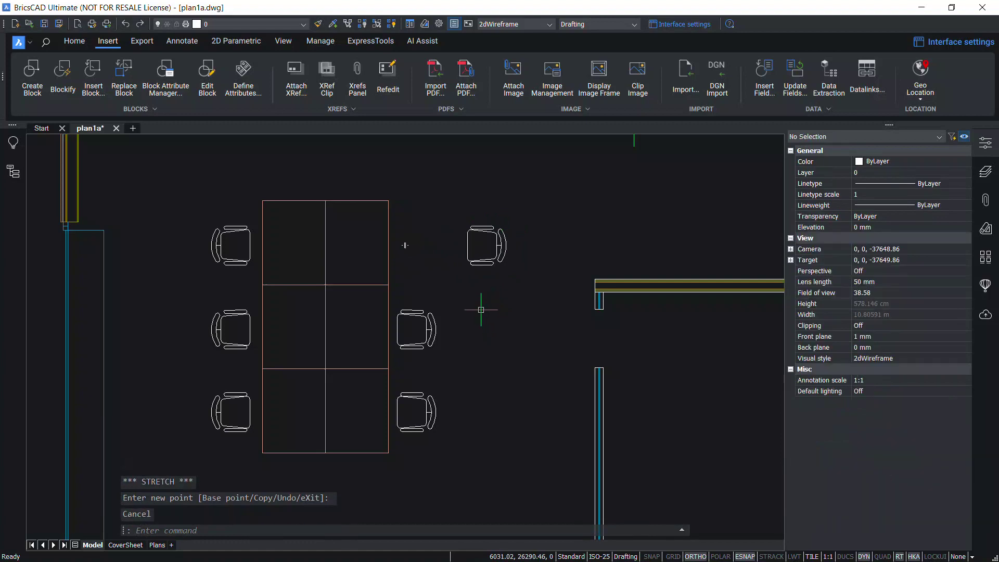
Move the door in the upper exterior wall, up and to the right of the first desk group, rightward along the wall by its insertion grip.
mouse_move(479, 307)
middle_down()
mouse_move(446, 457)
mouse_move(526, 289)
middle_up()
click(525, 234)
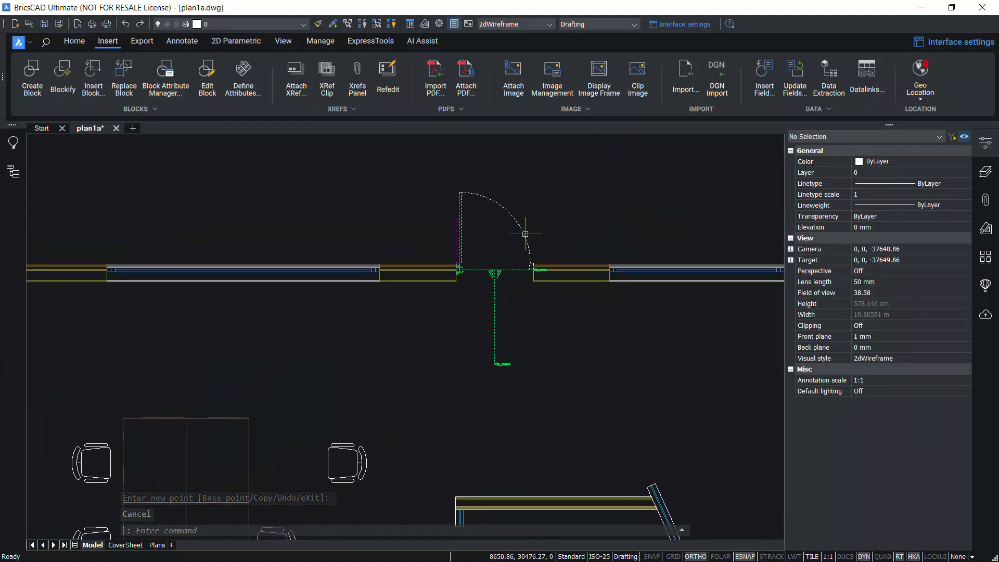
click(533, 269)
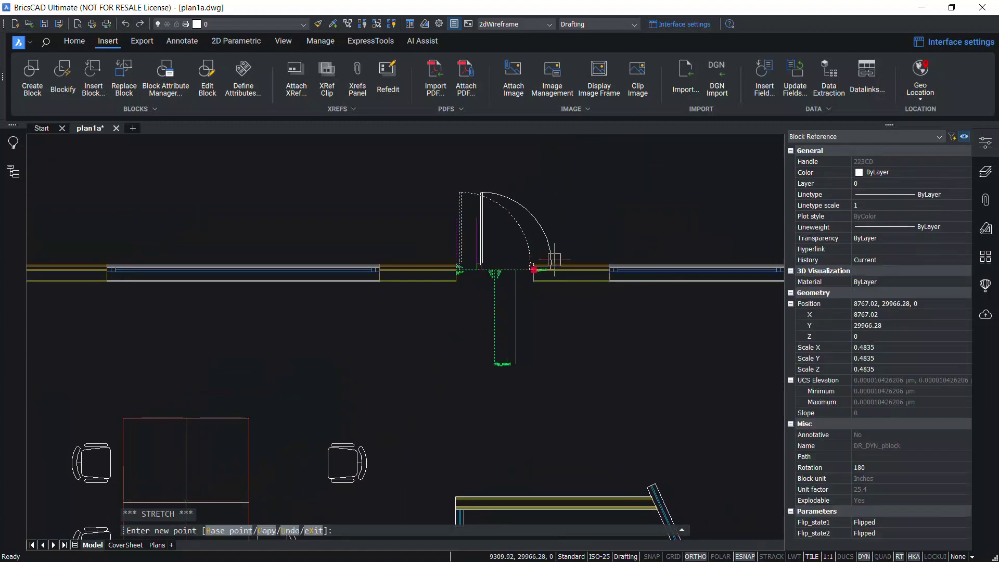